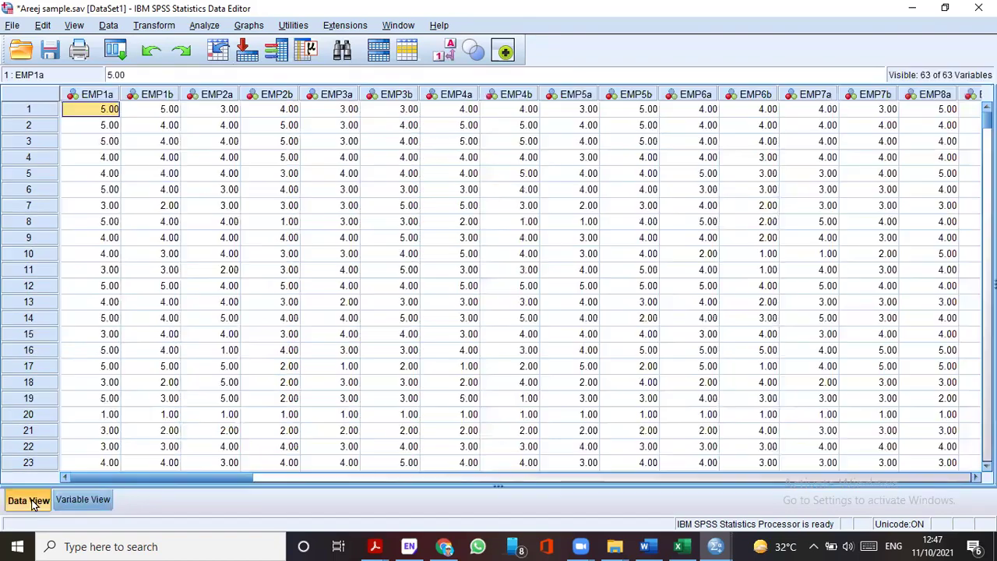
Step: Switch from IBM SPSS Statistics to the Excel workbook of online form responses
left_click(678, 546)
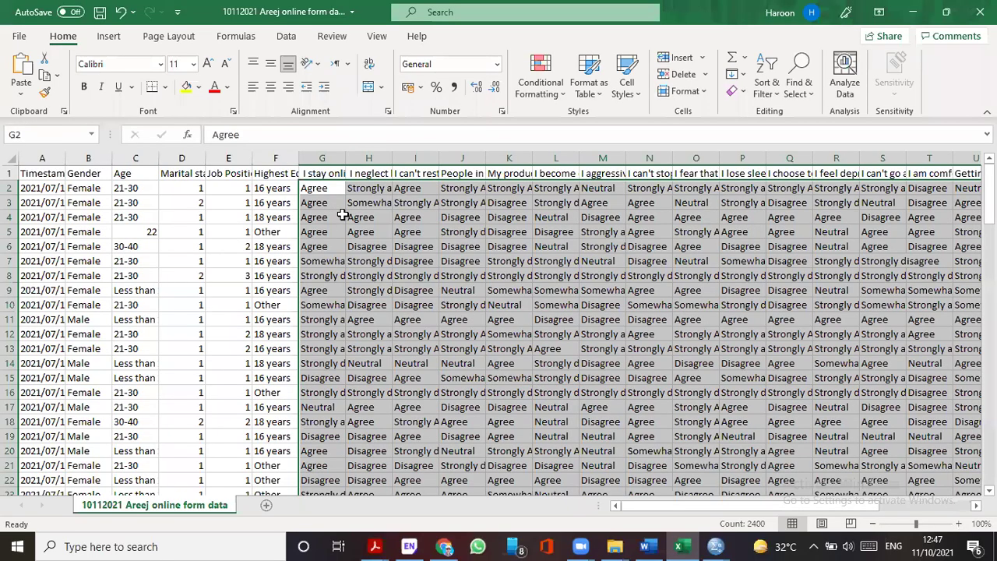
Step: Copy 'Strongly agree' from cell H2 into Find and Replace as the search term
key("ctrl+f")
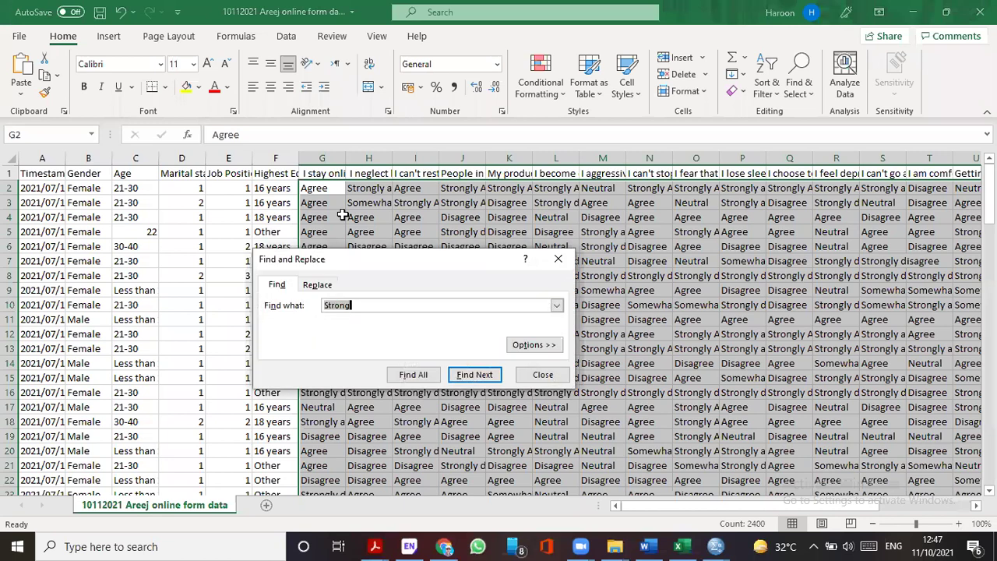
left_click(379, 306)
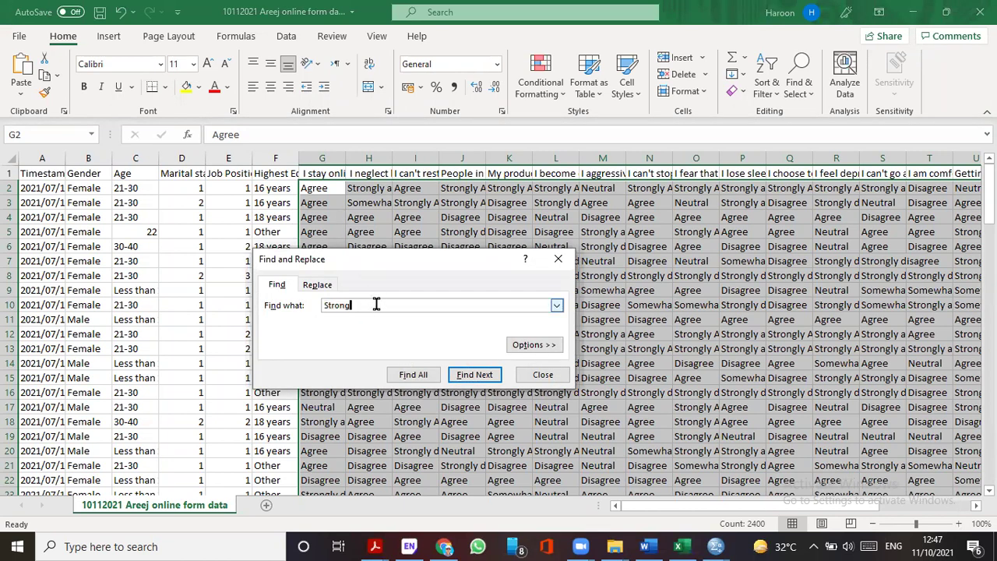
left_click(558, 258)
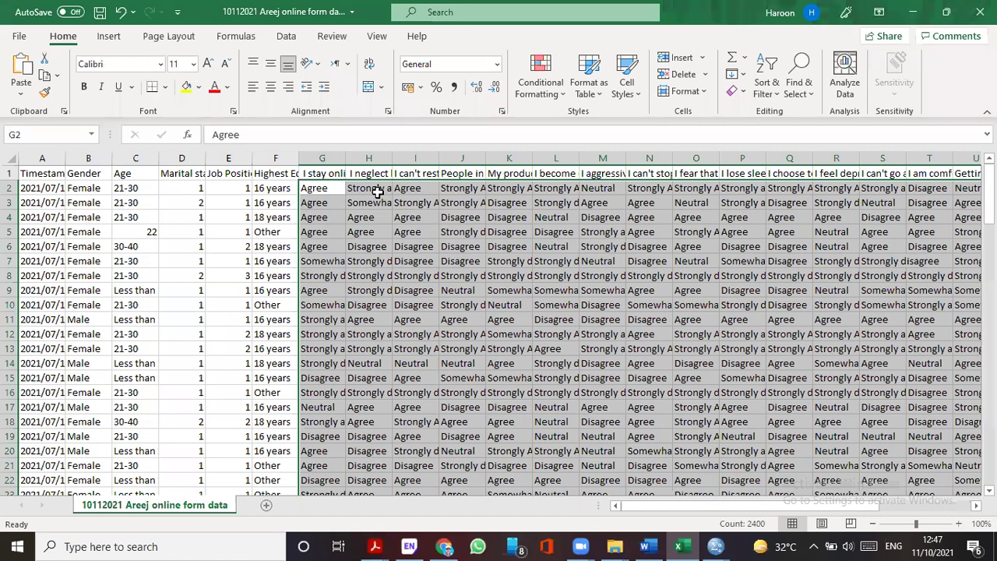
left_click(377, 193)
key("ctrl+c")
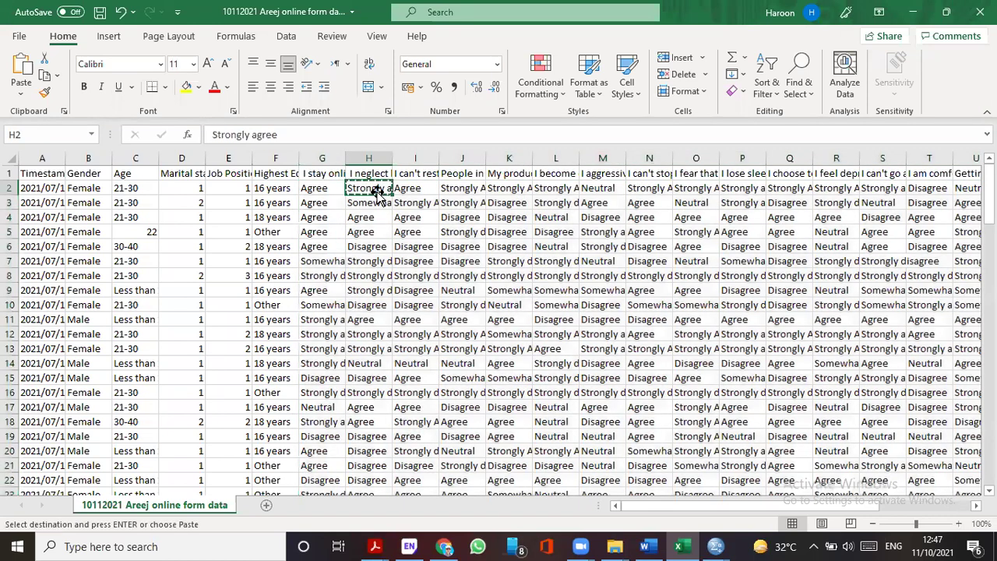
key("ctrl+f")
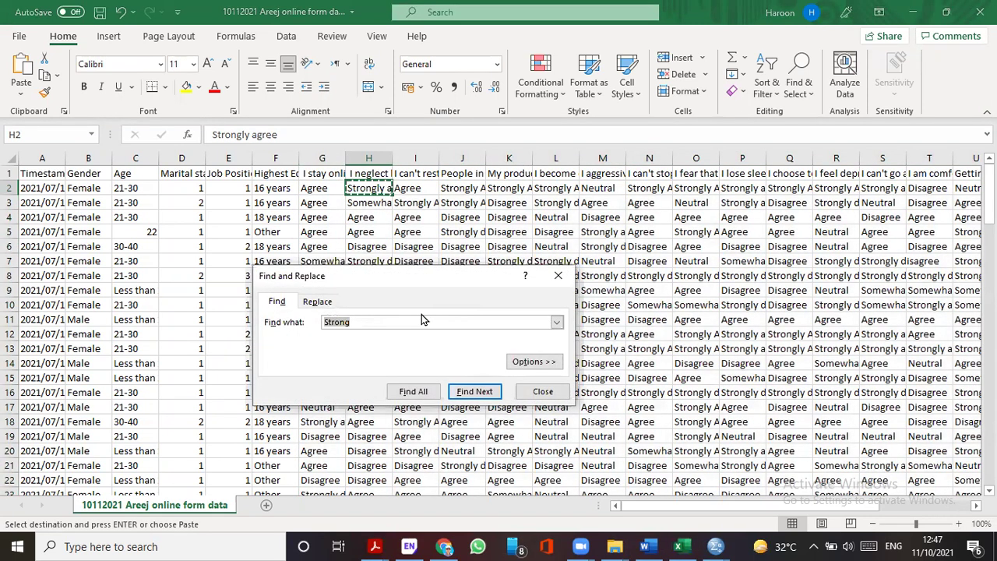
key("ctrl+v")
left_click(313, 305)
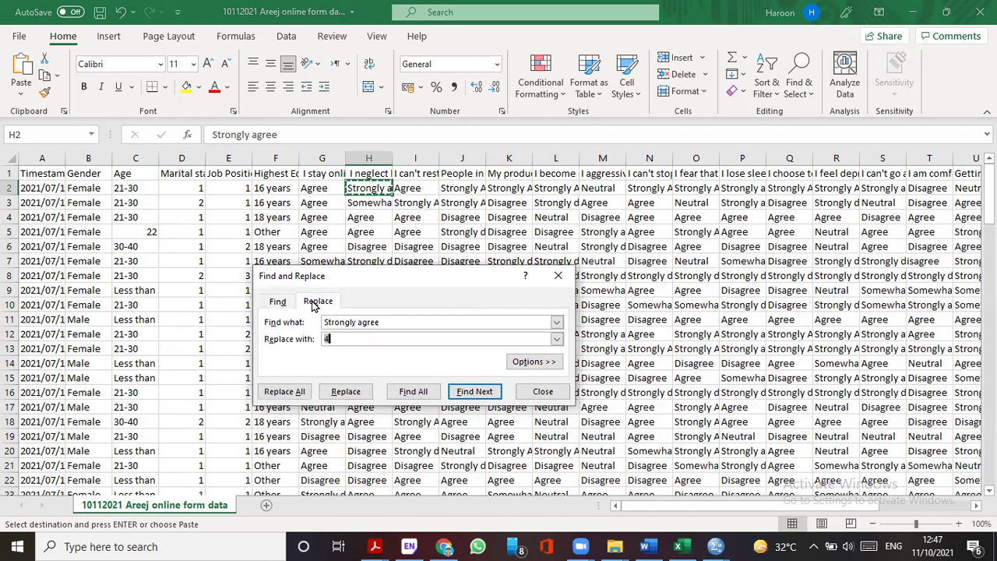
left_click(352, 338)
type("4")
Step: Replace all 341 'Strongly agree' responses with 7 and close the dialog
key("alt+Tab")
key("Tab")
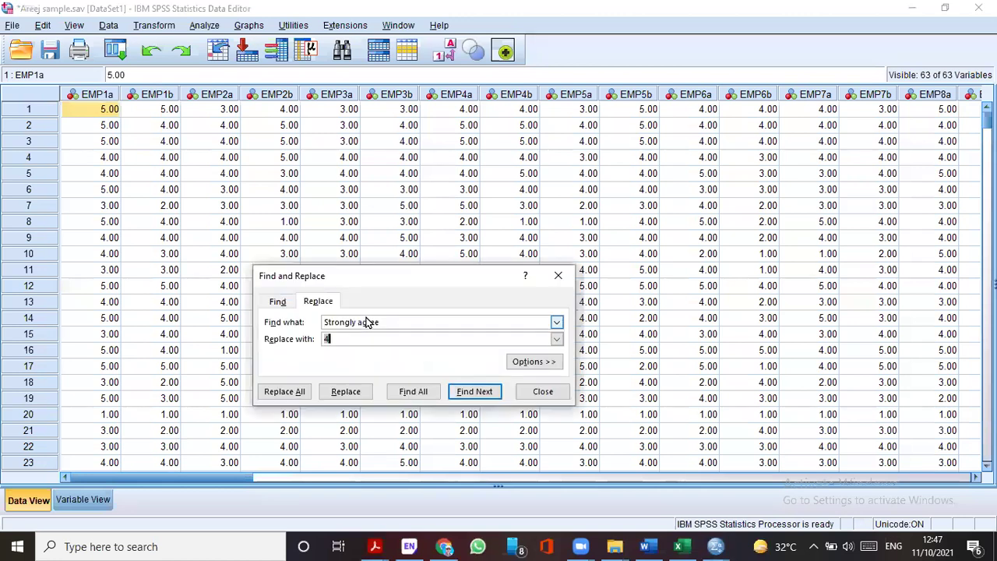
left_click(356, 326)
type("7")
left_click(283, 393)
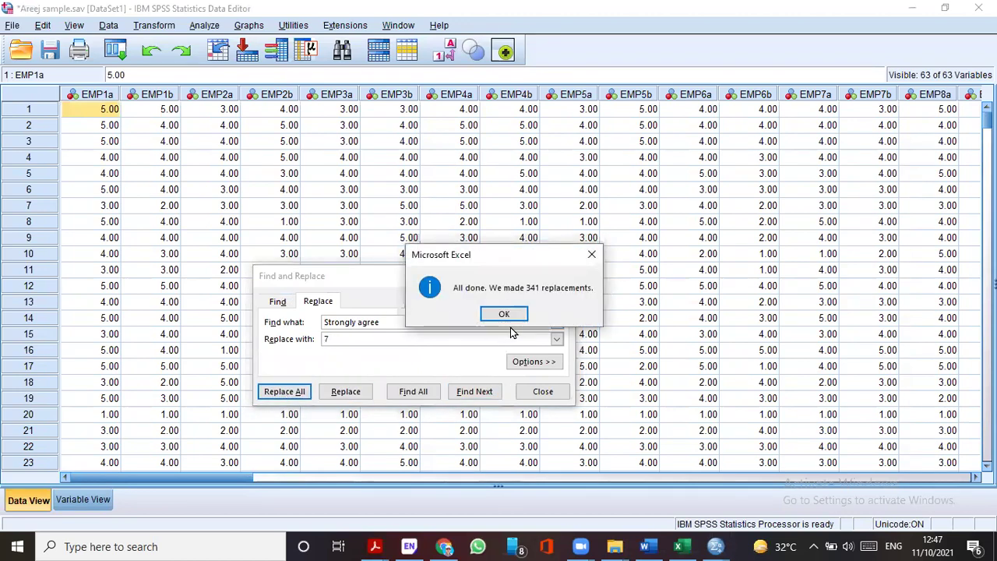
left_click(512, 319)
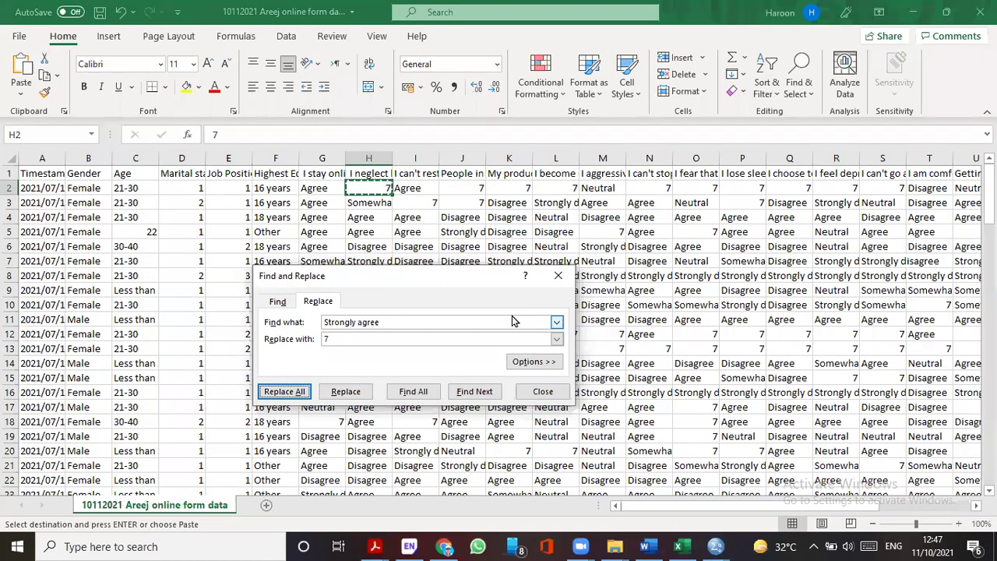
left_click(558, 276)
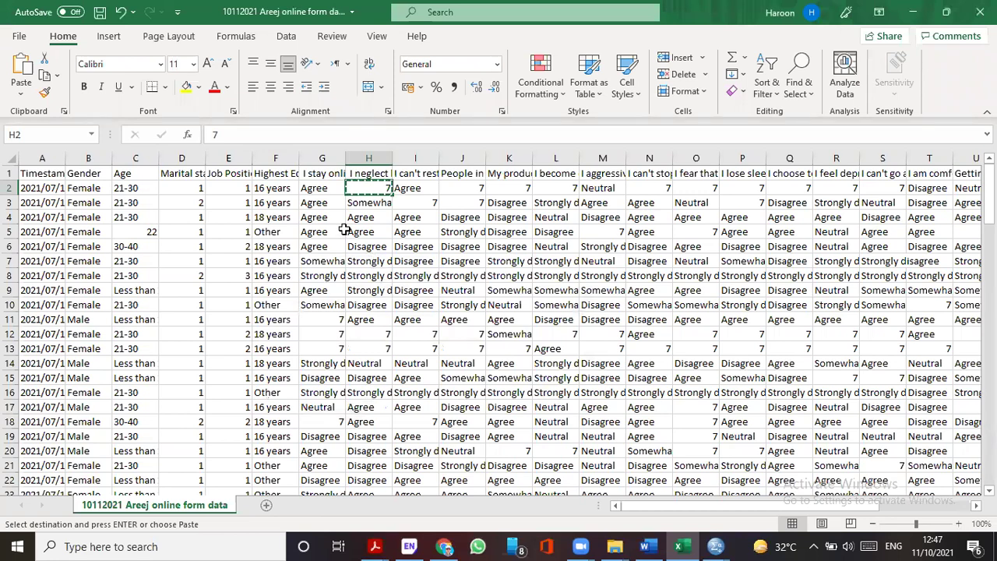
Step: Copy 'Somewhat agree' from G7 and replace all 211 occurrences with 5
left_click(332, 260)
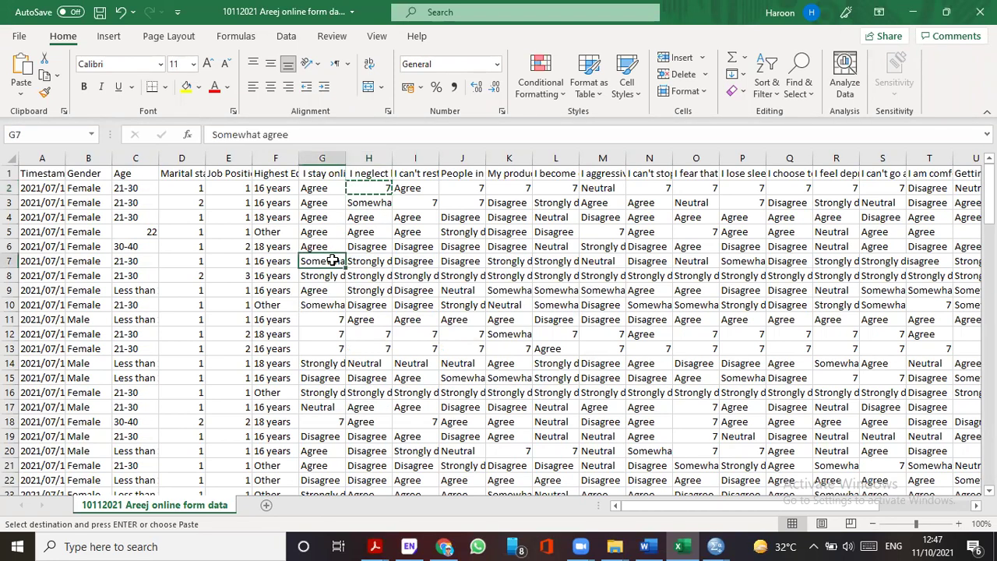
key("ctrl+c")
key("ctrl+f")
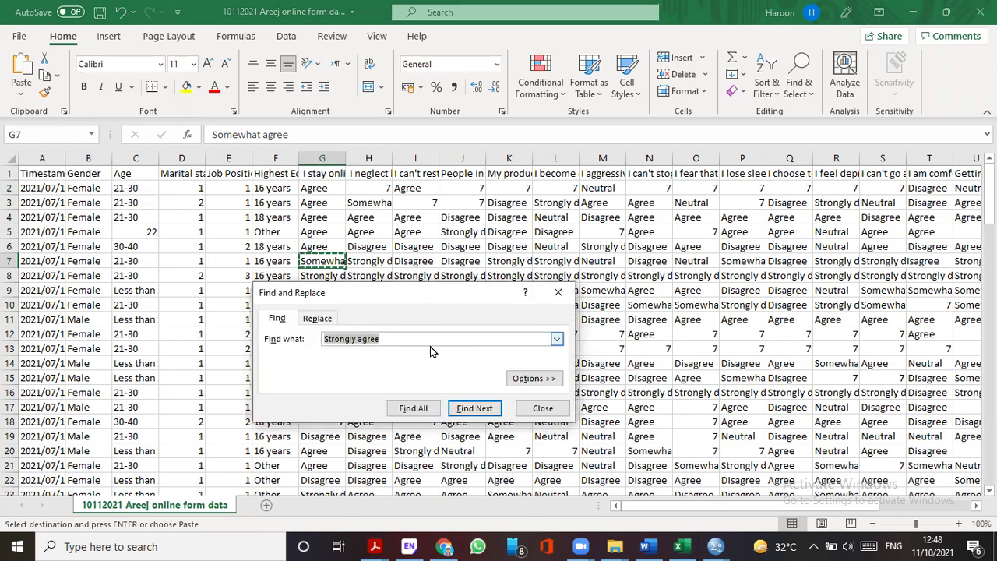
key("ctrl+v")
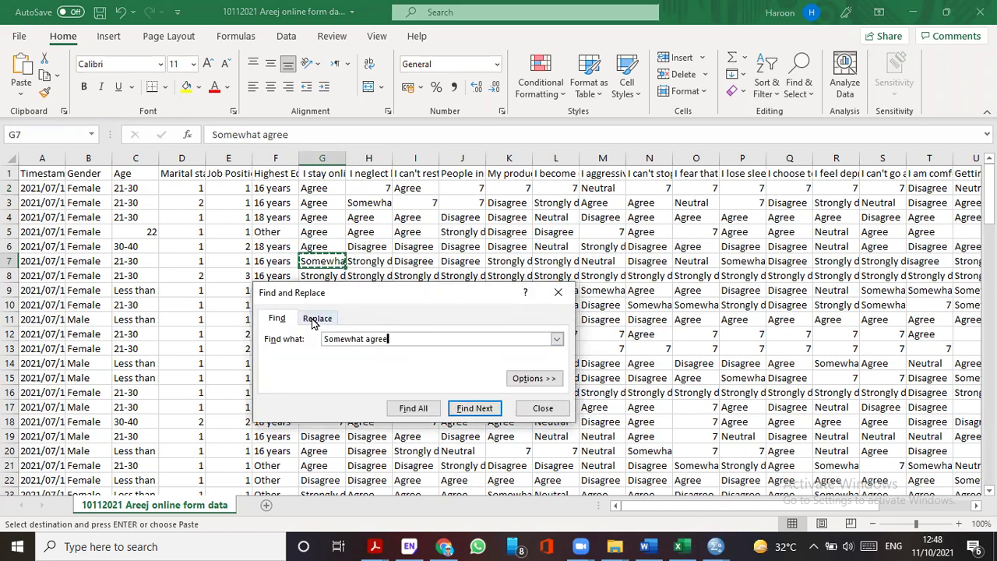
left_click(316, 319)
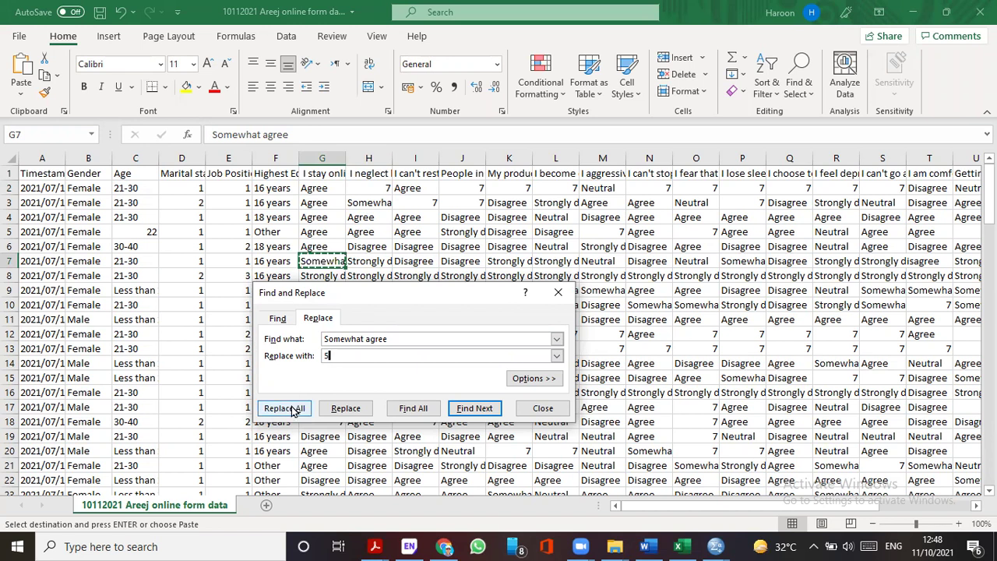
type("5")
left_click(293, 411)
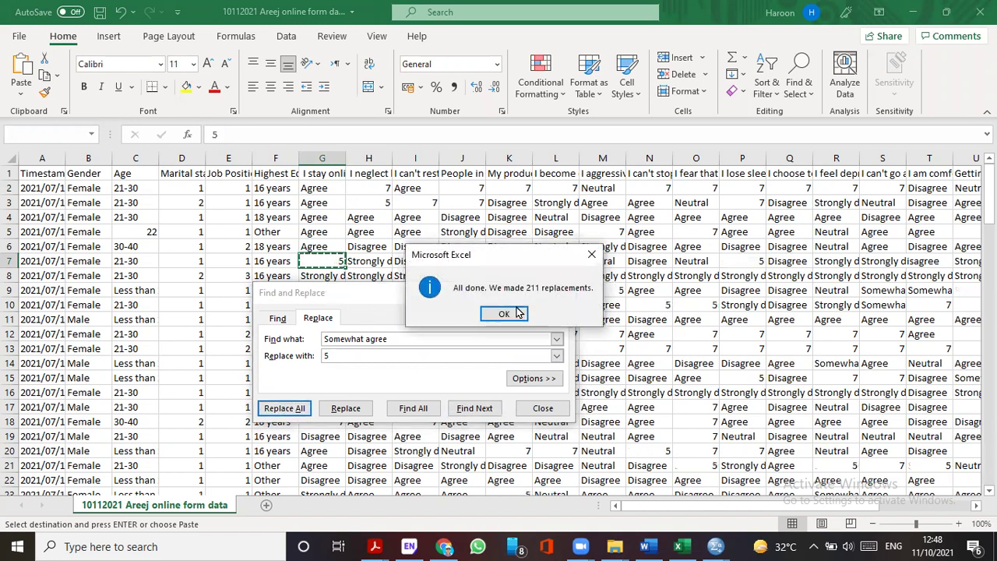
left_click(517, 313)
left_click(356, 340)
left_click(387, 355)
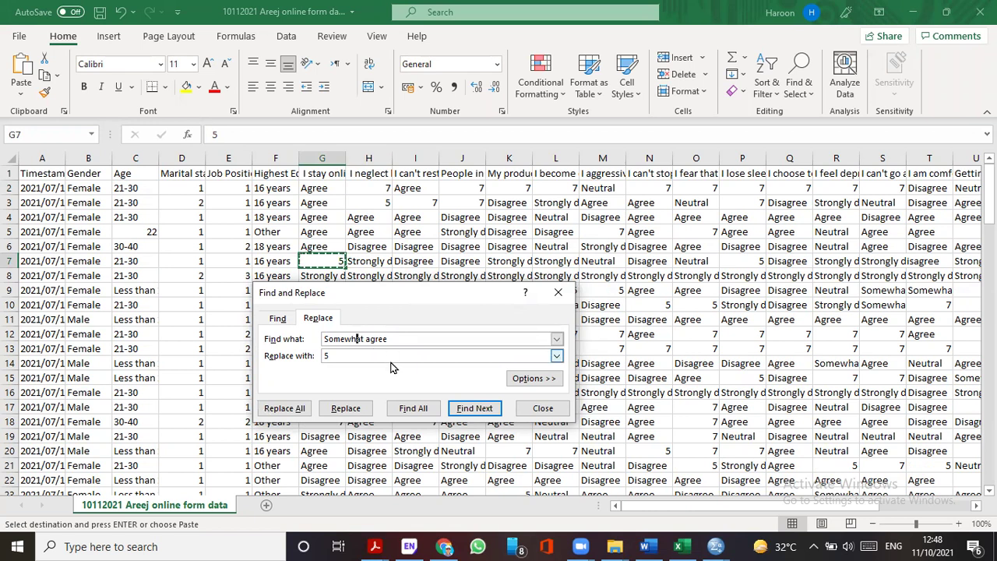
left_click(355, 341)
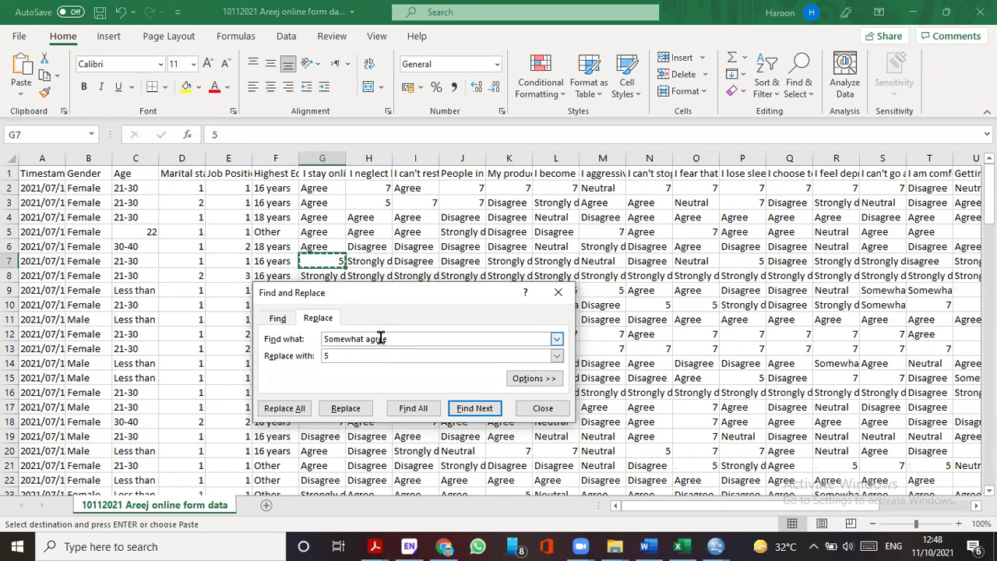
left_click(558, 292)
Step: Copy 'Strongly disagree' from H8 and replace all 278 occurrences with 1
left_click(370, 281)
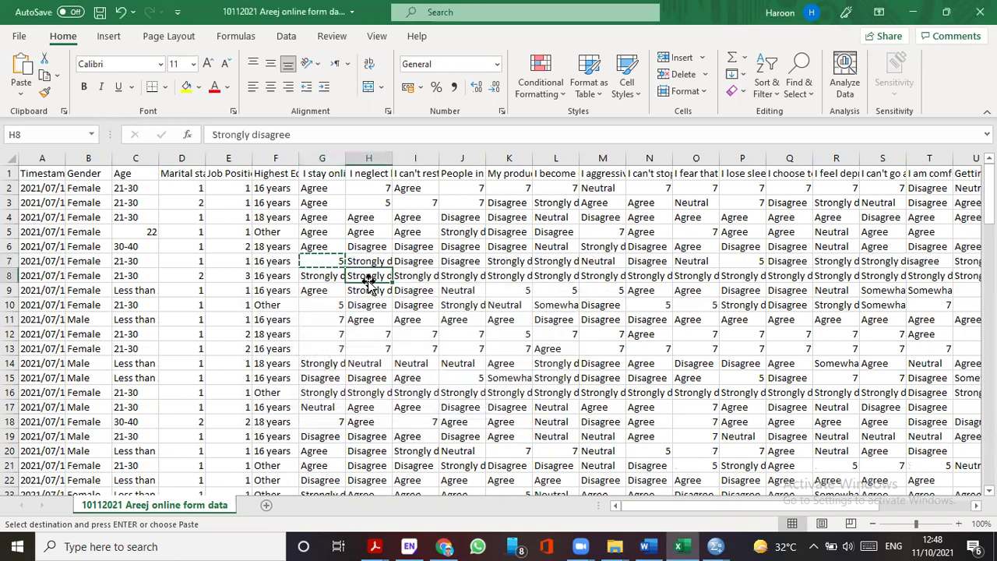
key("ctrl+f")
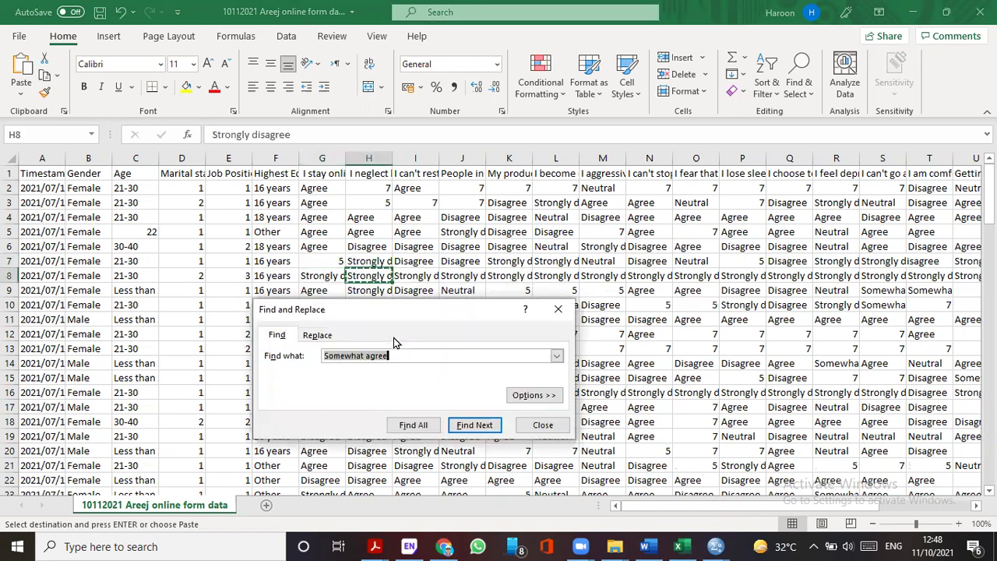
key("ctrl+v")
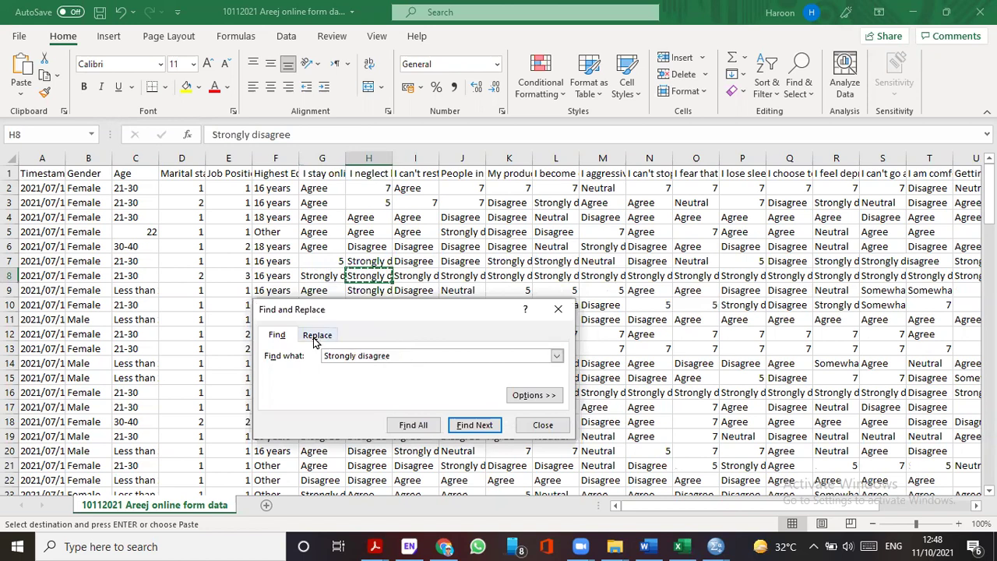
left_click(317, 335)
type("5")
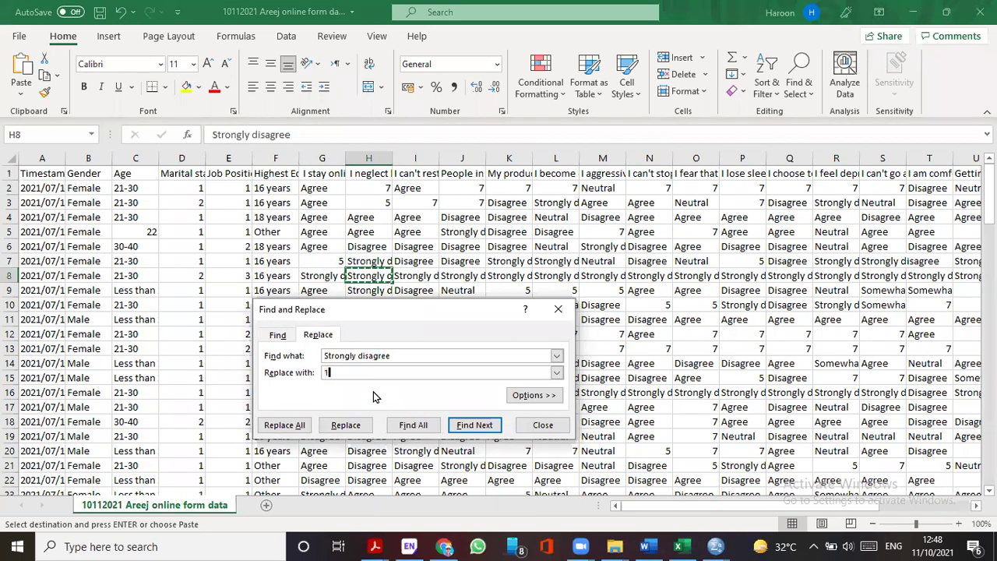
left_click(284, 425)
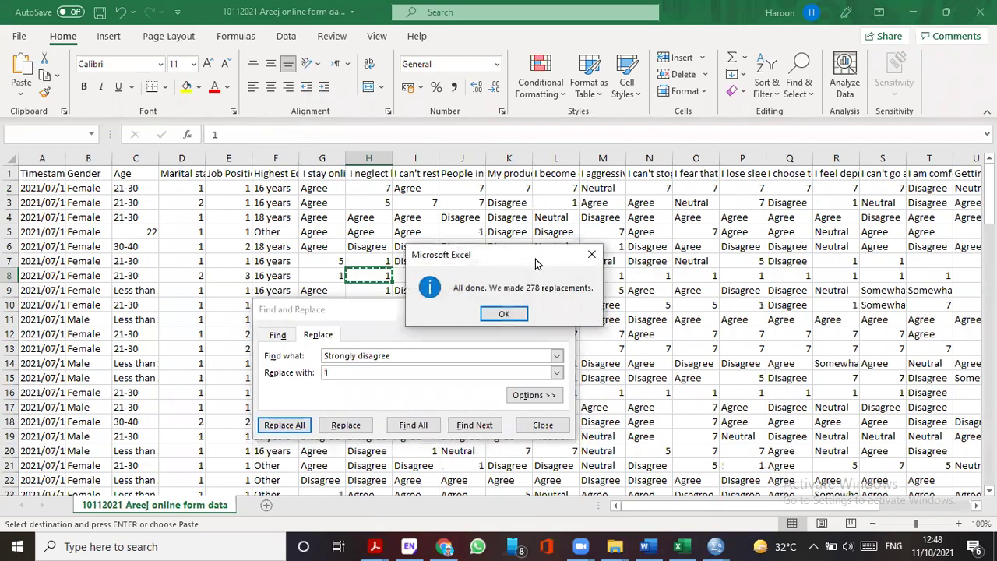
left_click(505, 314)
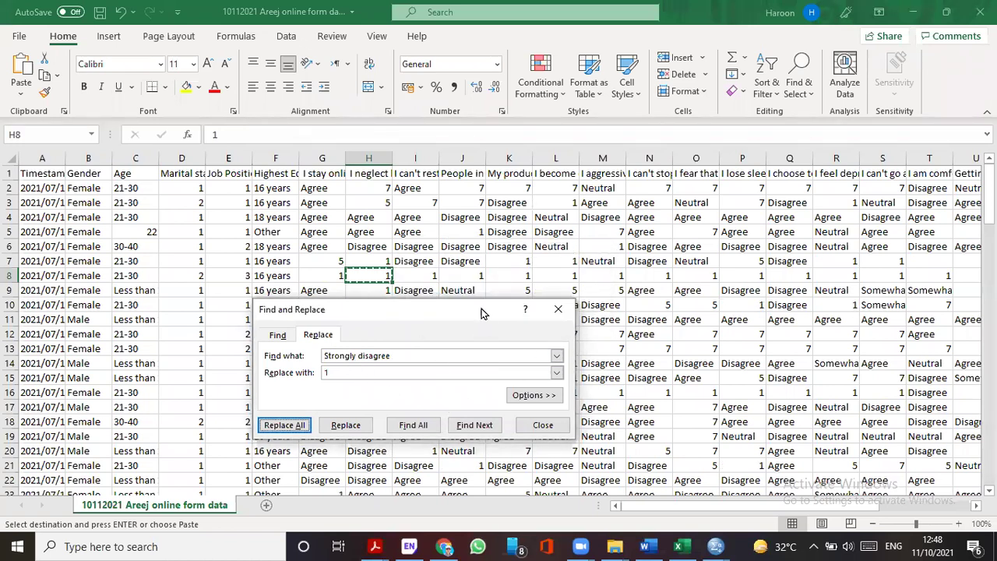
left_click(558, 309)
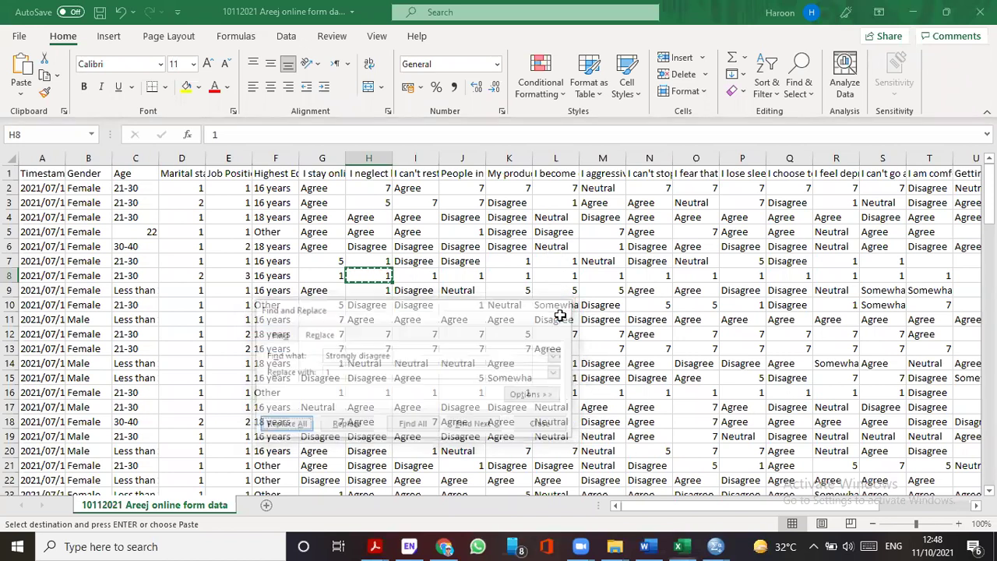
Step: Copy 'Neutral' from L6 and replace all 367 occurrences with 4
left_click(549, 248)
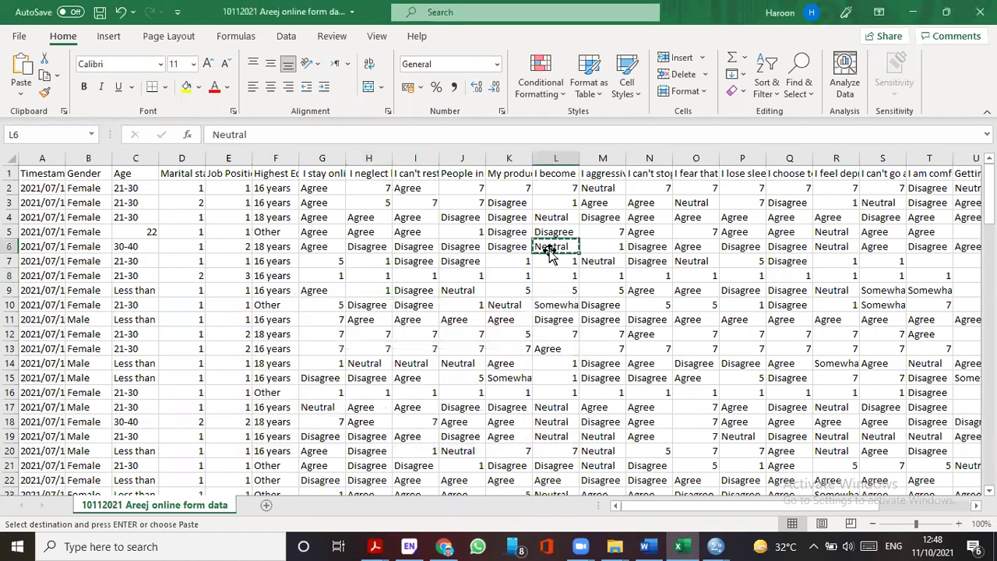
key("ctrl+f")
key("ctrl+v")
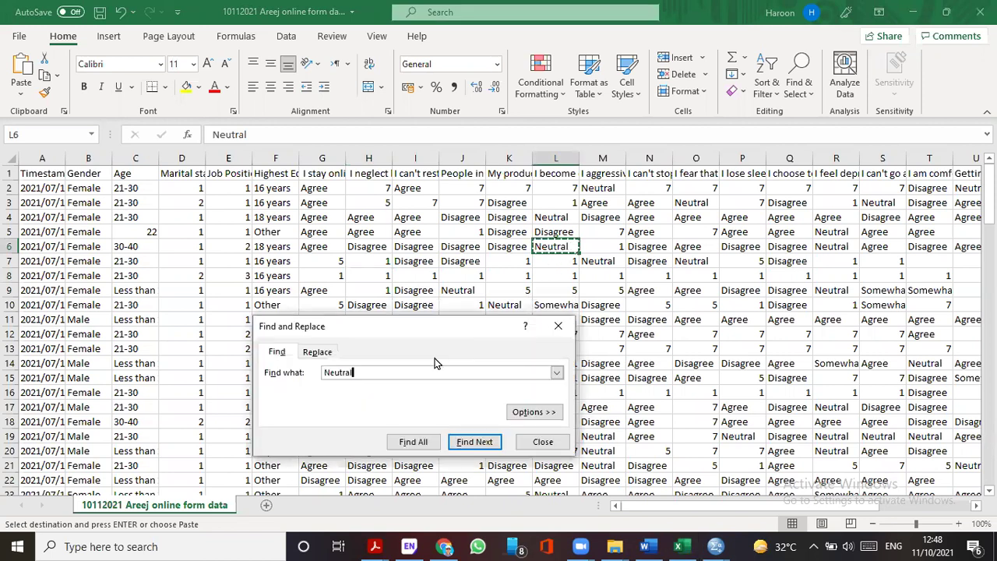
left_click(318, 351)
type("4")
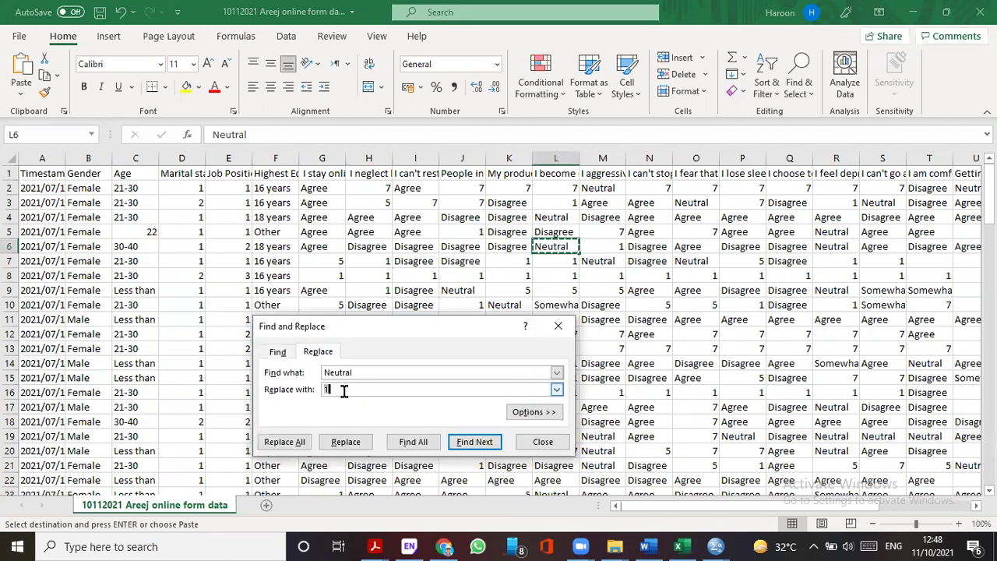
left_click(294, 449)
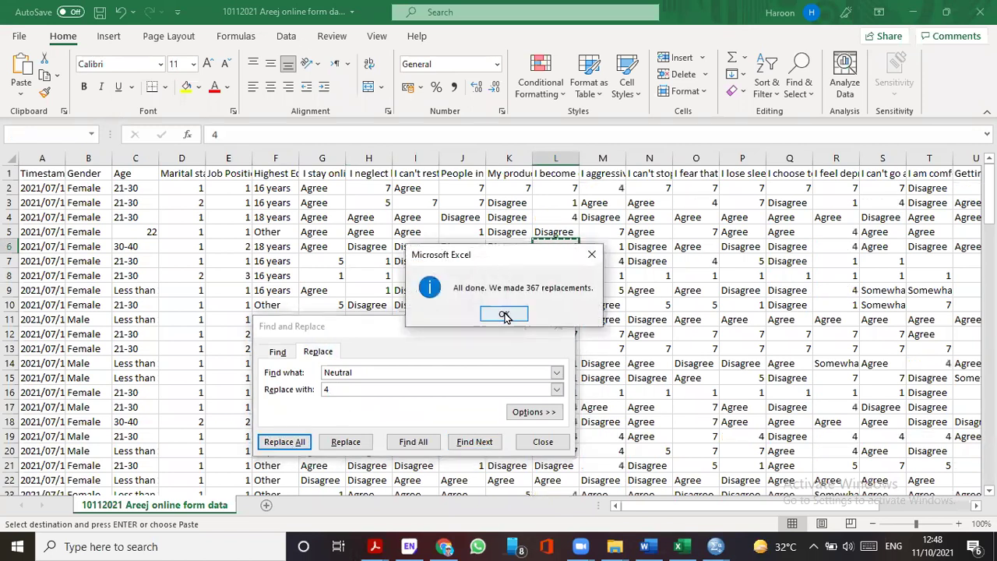
left_click(505, 315)
left_click(557, 327)
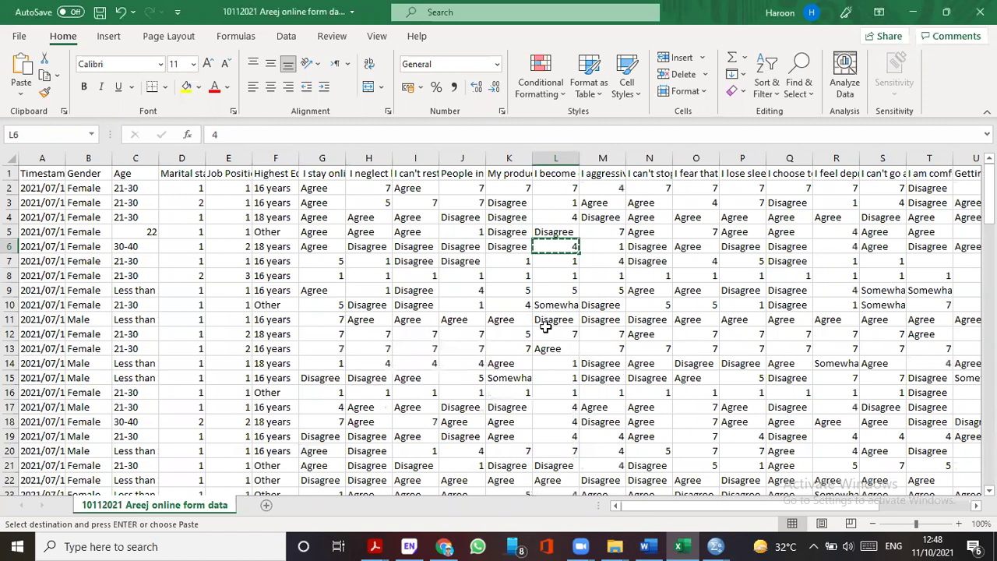
Step: Copy 'Disagree' from K4 and replace all 538 occurrences with 2
left_click(504, 219)
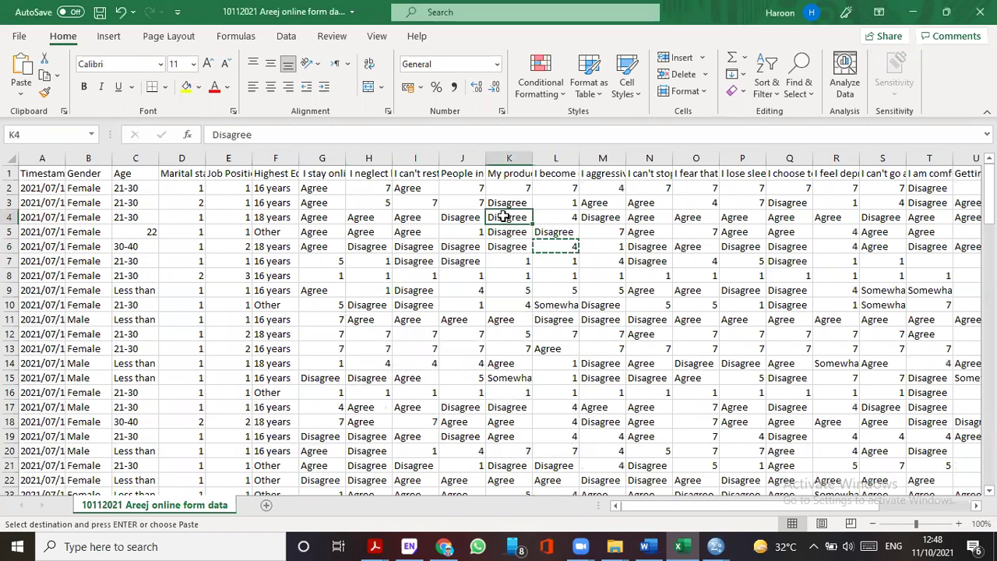
key("ctrl+c")
key("ctrl+f")
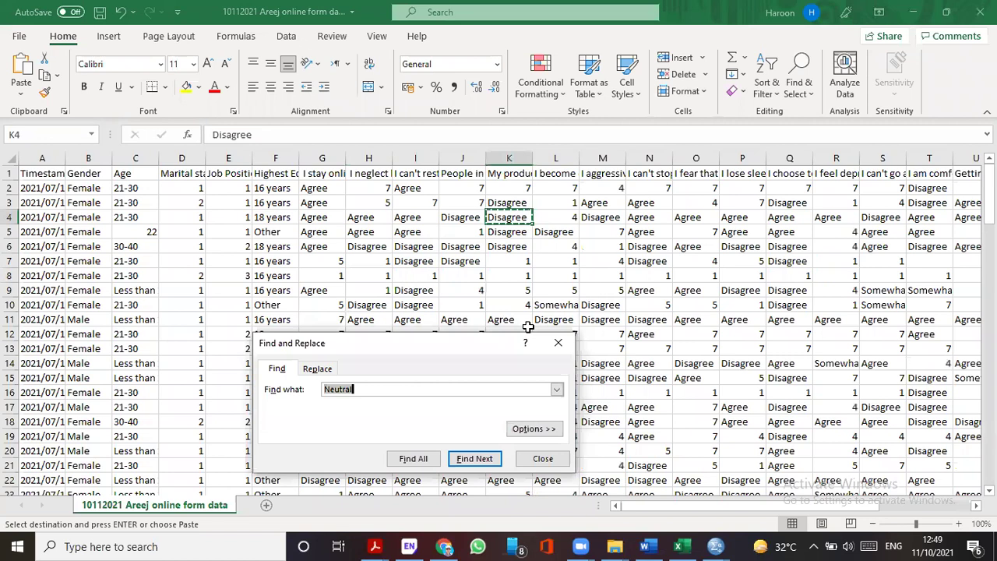
key("ctrl+v")
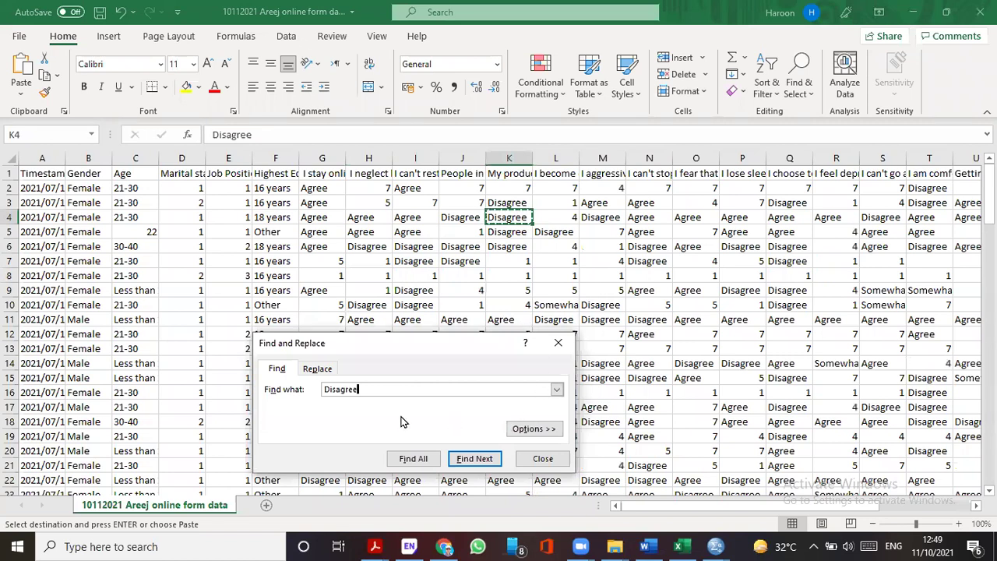
left_click(312, 370)
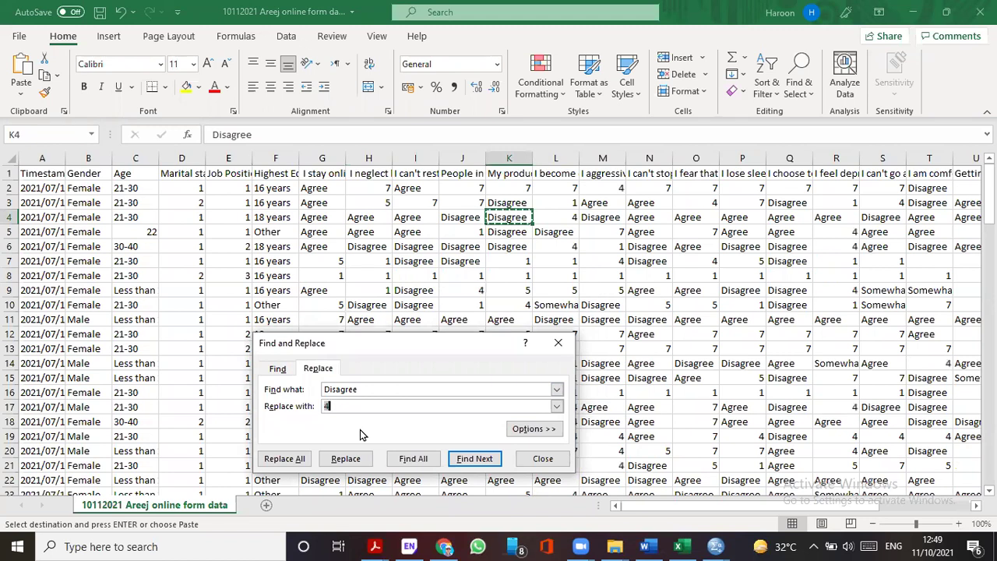
type("2")
left_click(293, 460)
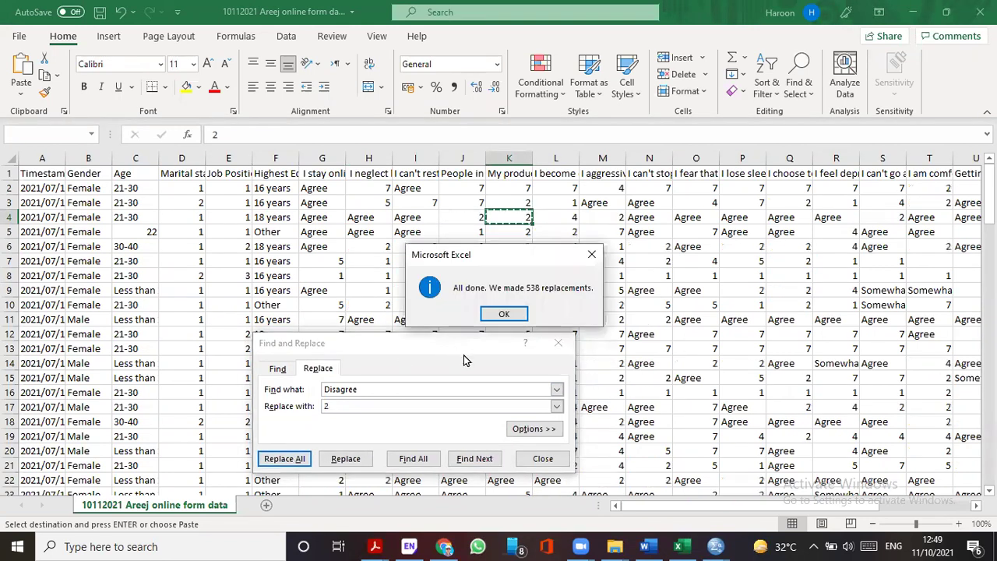
left_click(512, 315)
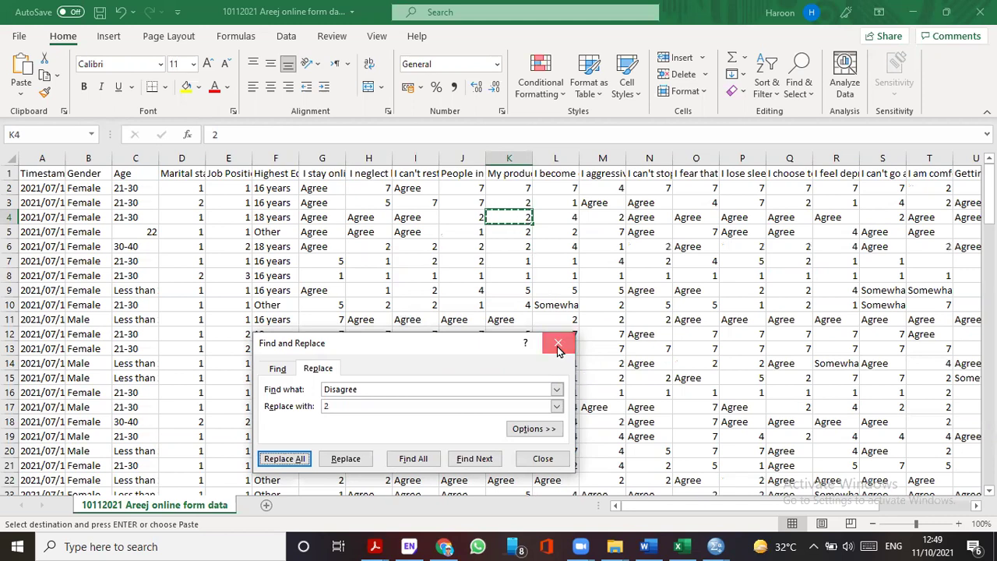
left_click(558, 344)
Step: Copy 'Somewhat 2' from S9 and replace all 54 occurrences with 3
left_click(832, 364)
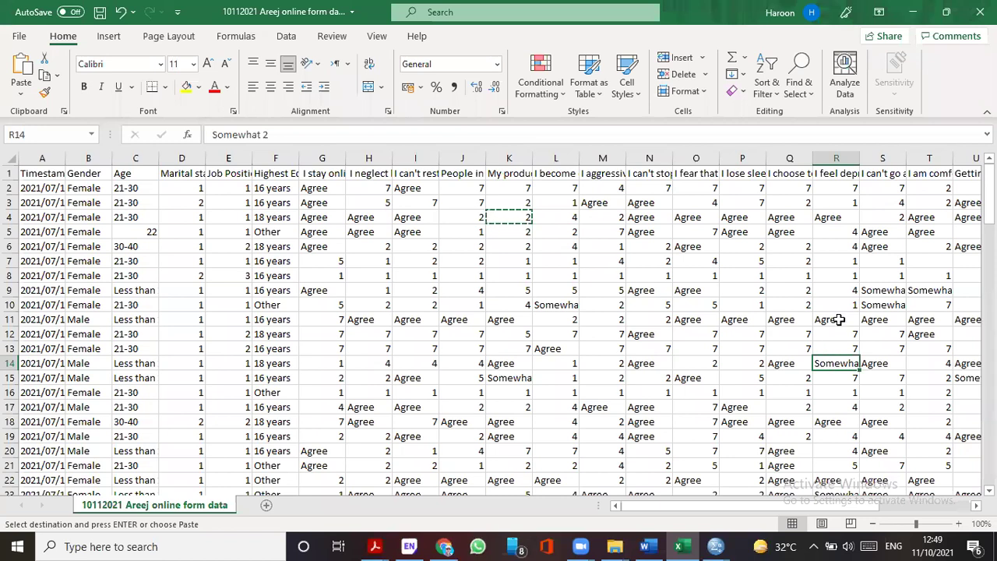
left_click(879, 292)
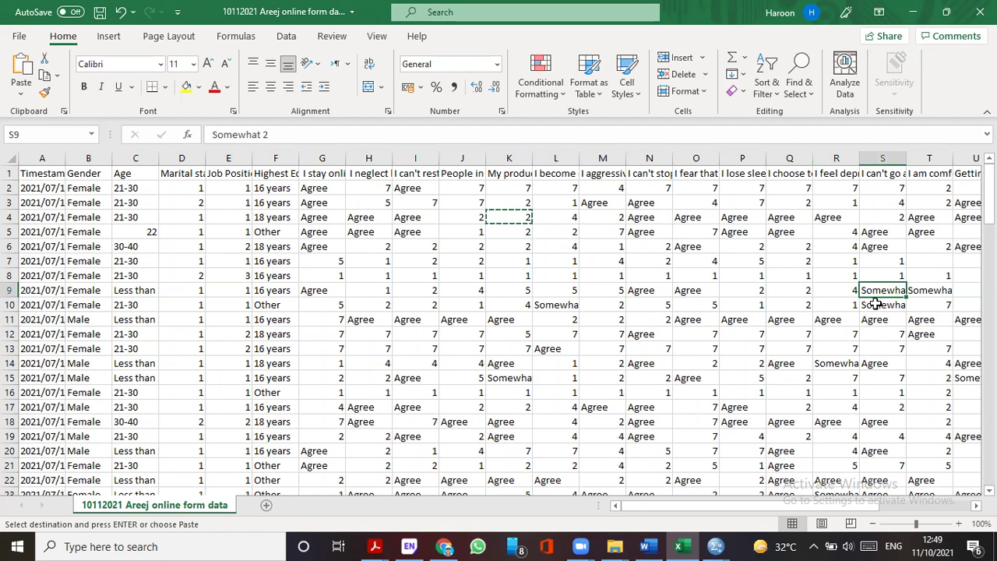
key("ctrl+c")
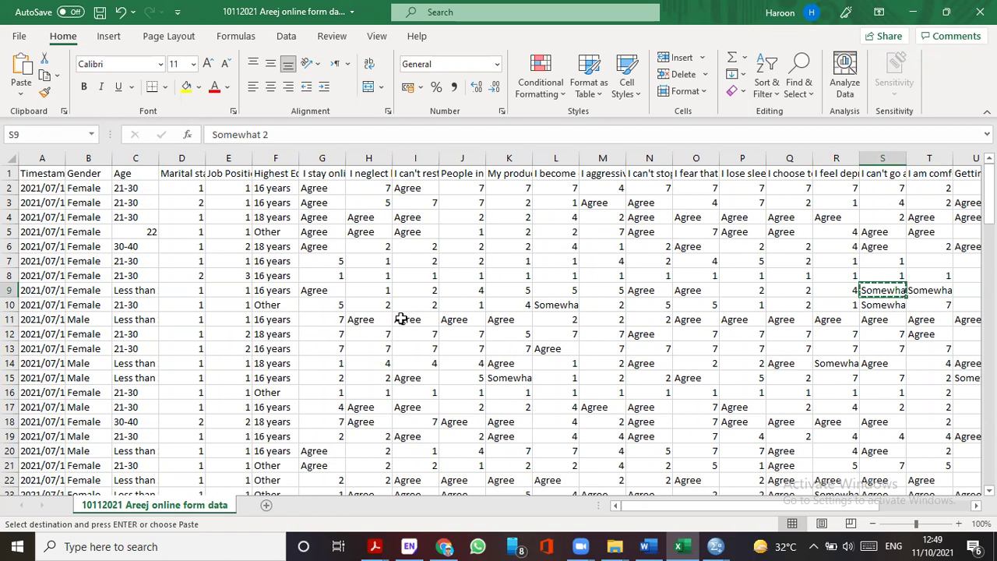
key("ctrl+f")
key("ctrl+v")
left_click(327, 388)
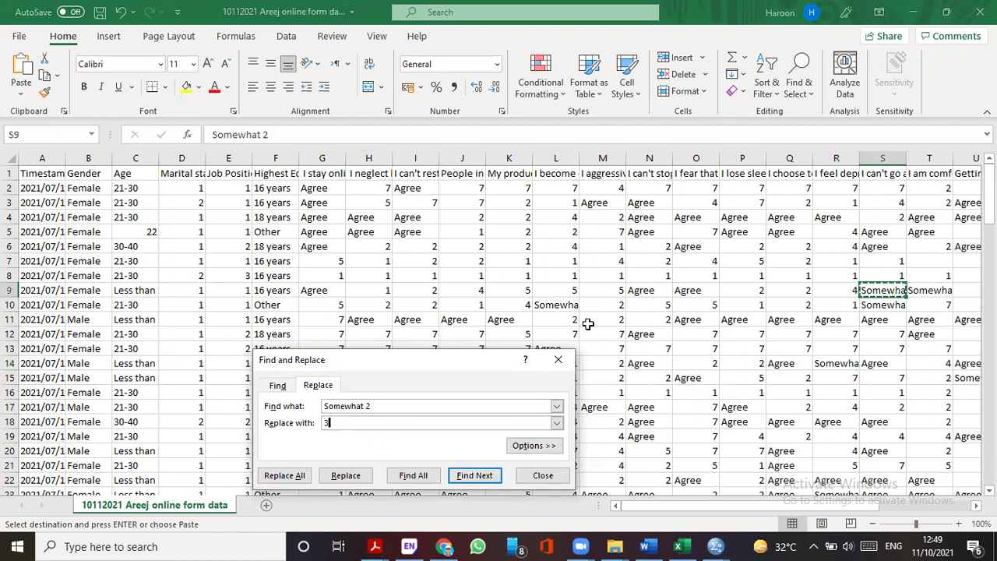
left_click(285, 477)
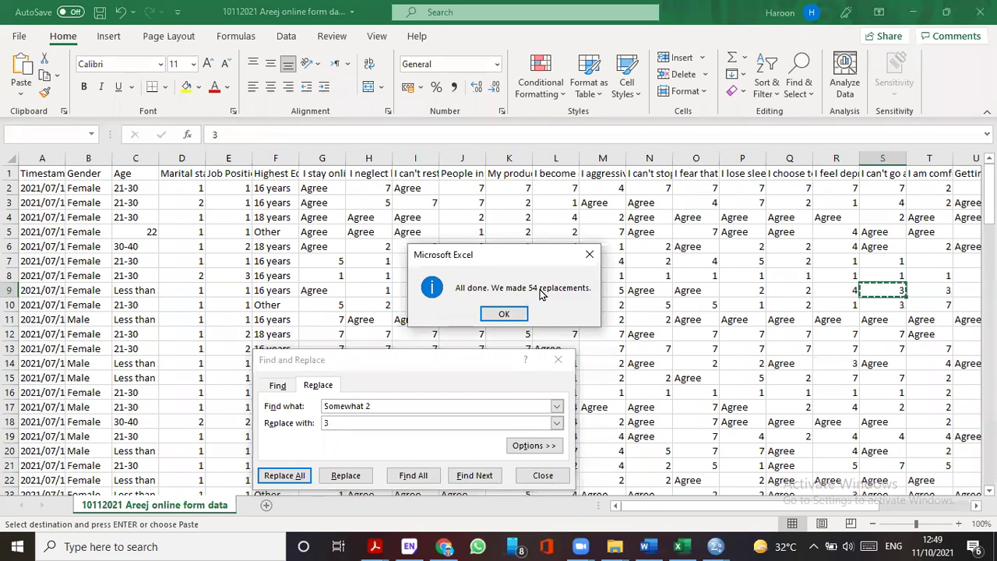
key("Return")
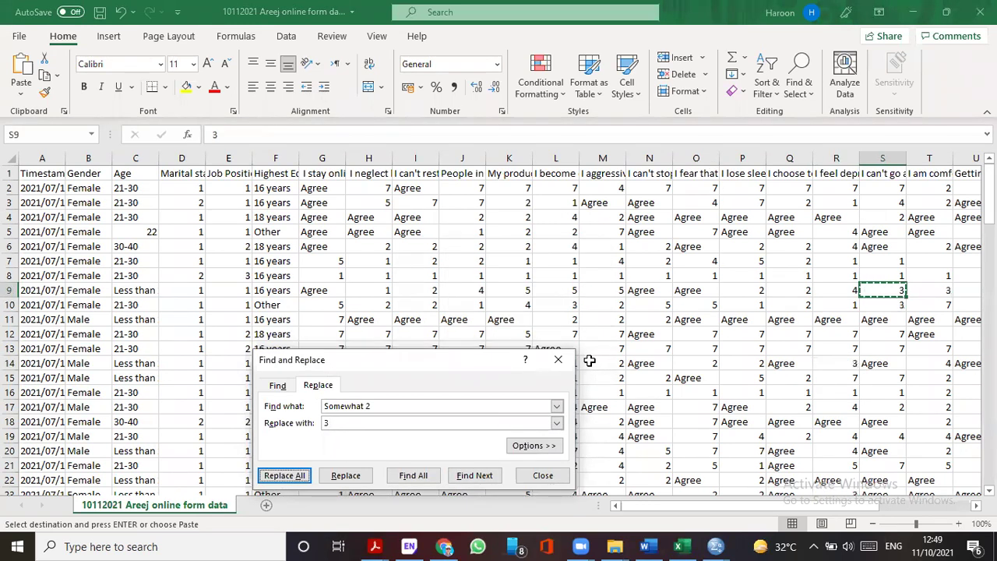
Step: Replace all 665 'Agree' responses, copied from I4, with 6 and dismiss the EndNote error
left_click(560, 360)
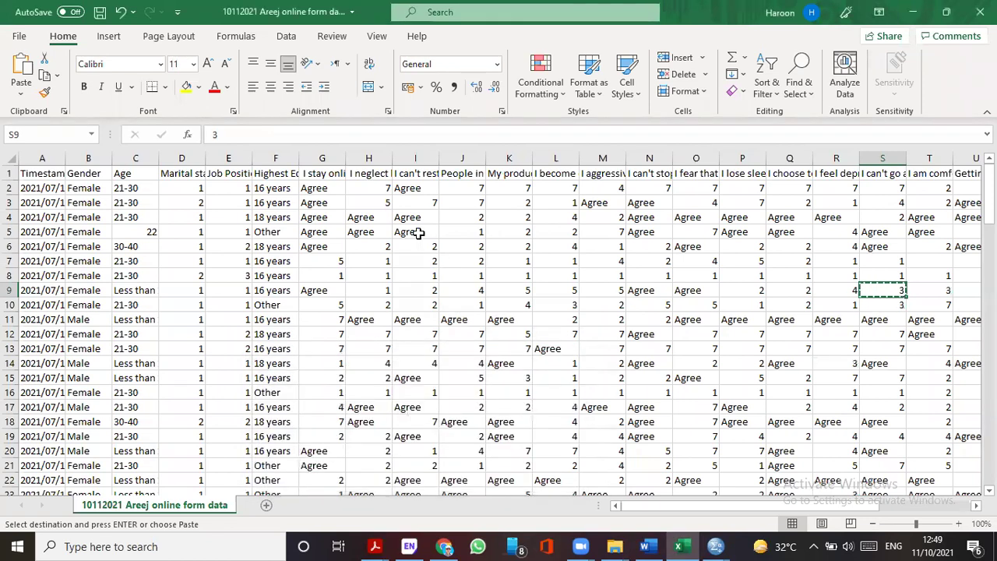
left_click(417, 218)
key("ctrl+c")
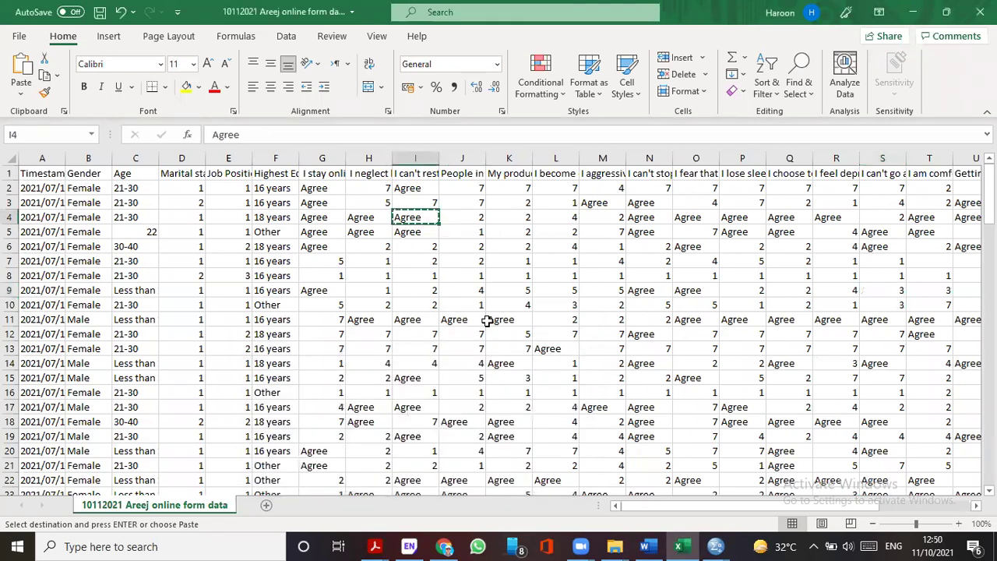
key("ctrl+f")
key("ctrl+v")
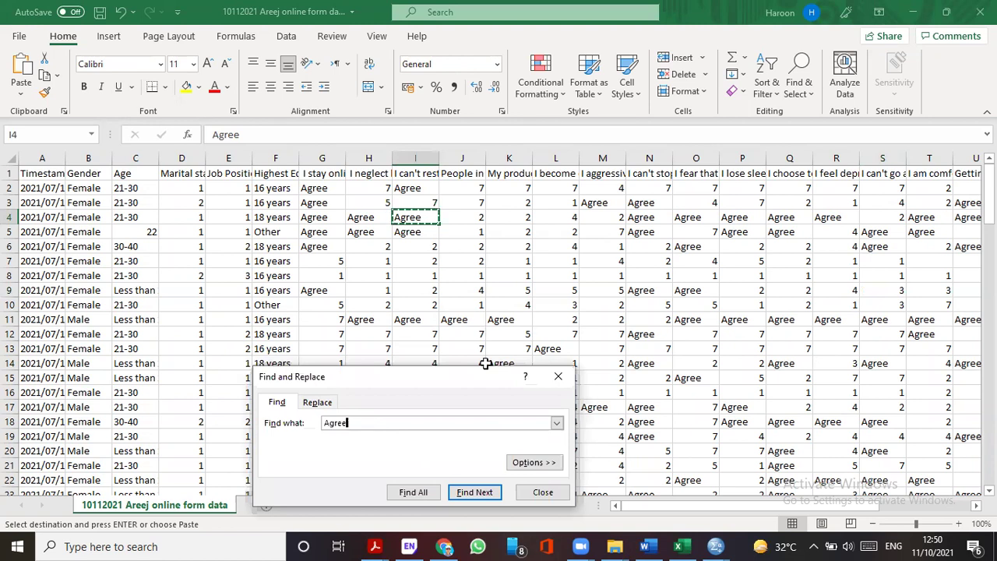
left_click(317, 402)
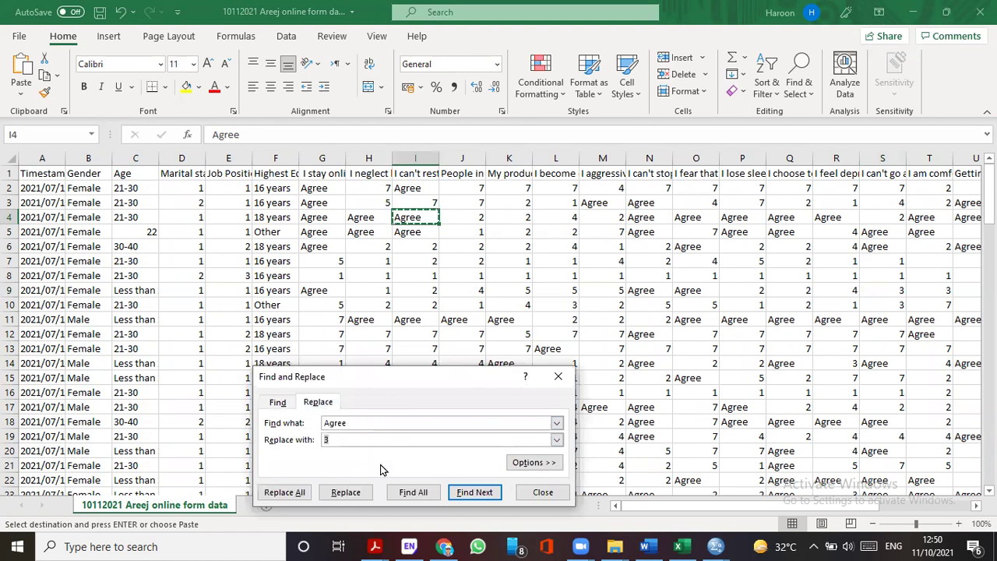
type("6")
left_click(298, 499)
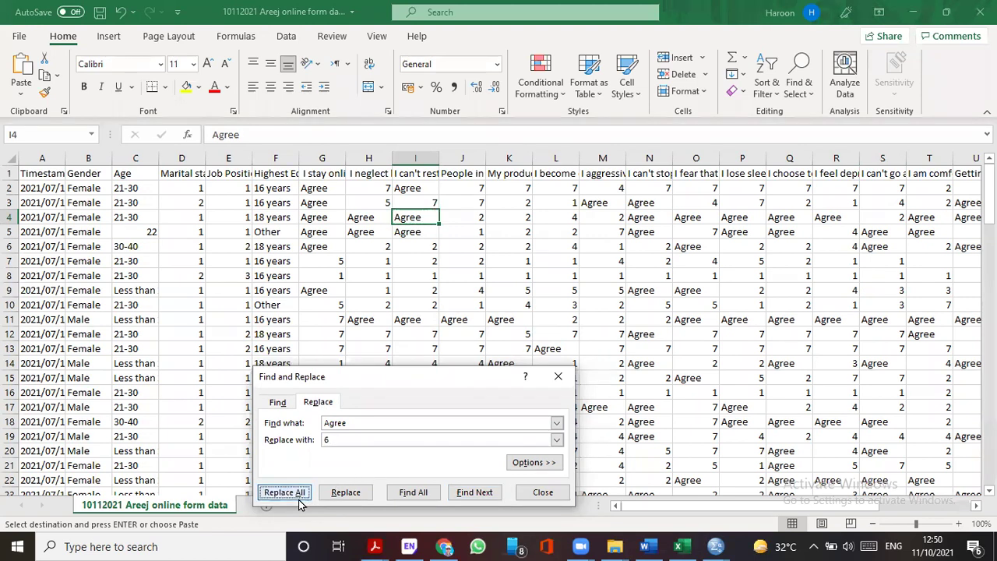
left_click(511, 313)
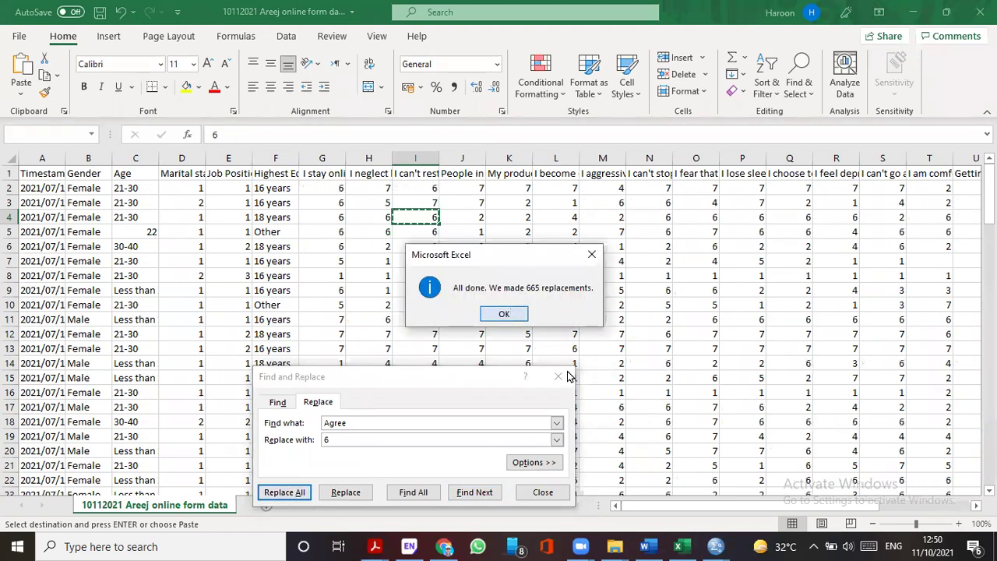
left_click(558, 376)
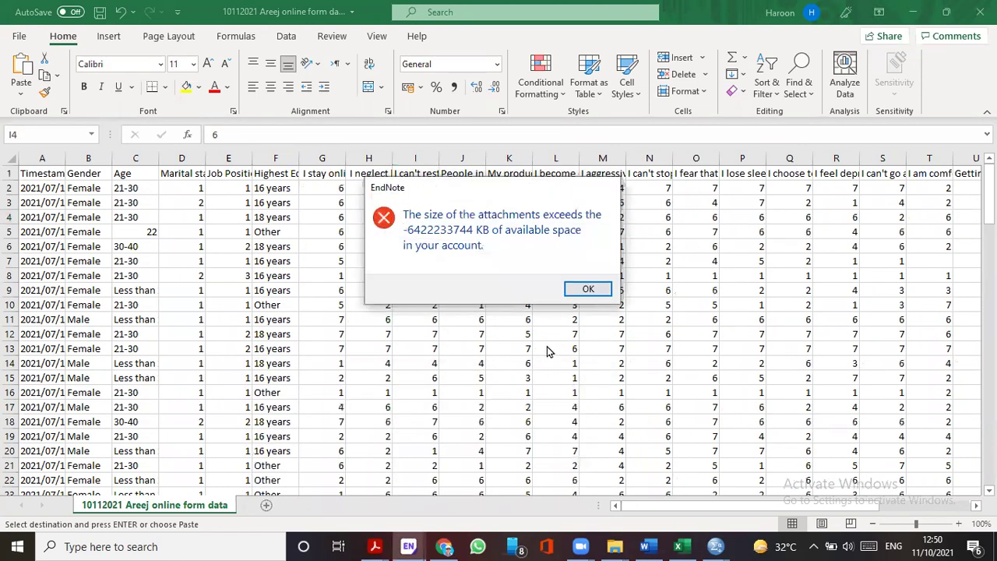
left_click(588, 289)
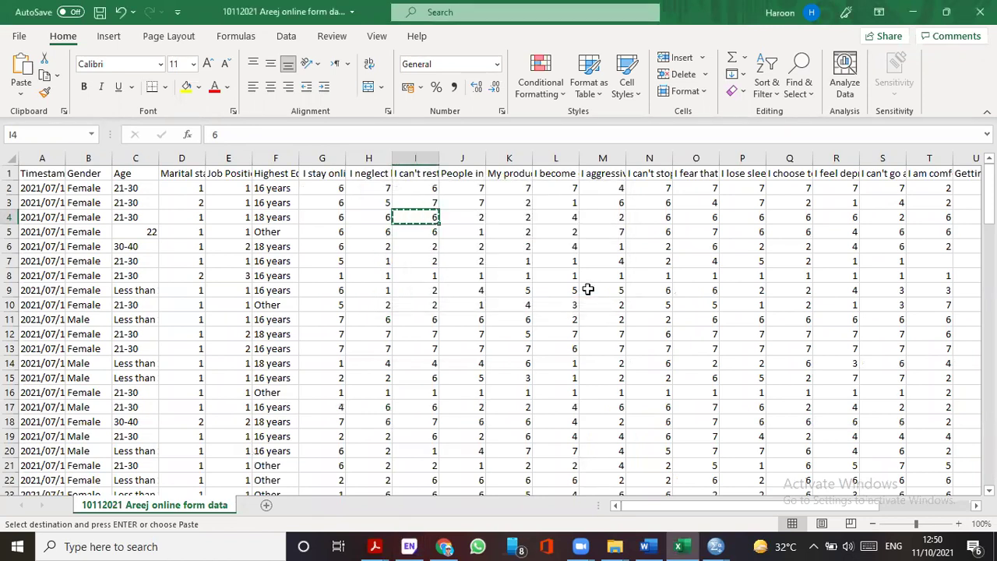
scroll(546, 265, "down", 6)
scroll(592, 311, "down", 7)
scroll(663, 343, "down", 10)
scroll(710, 355, "down", 8)
scroll(728, 360, "down", 11)
scroll(726, 355, "up", 9)
scroll(723, 347, "up", 14)
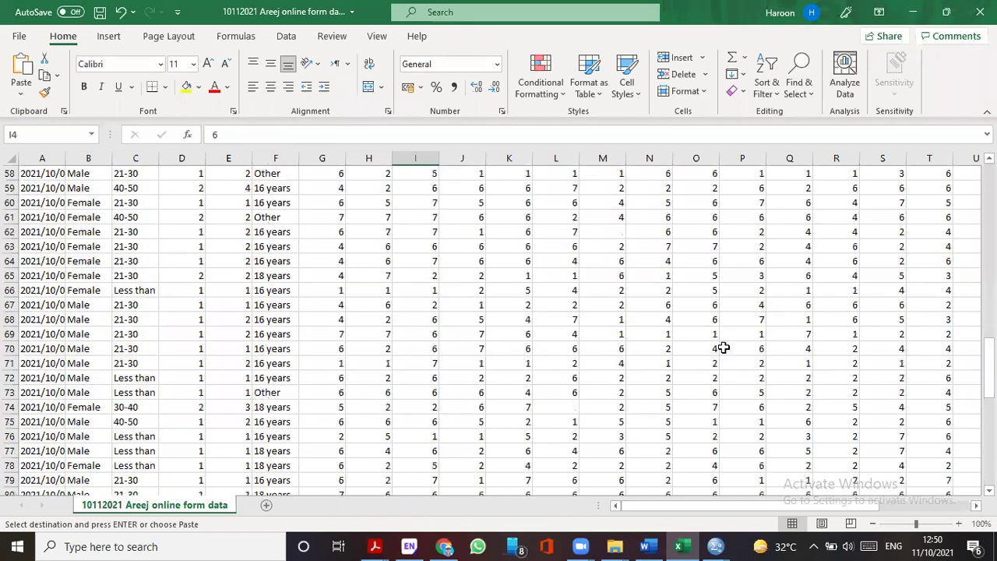
scroll(723, 348, "up", 7)
scroll(723, 348, "up", 10)
scroll(723, 347, "up", 2)
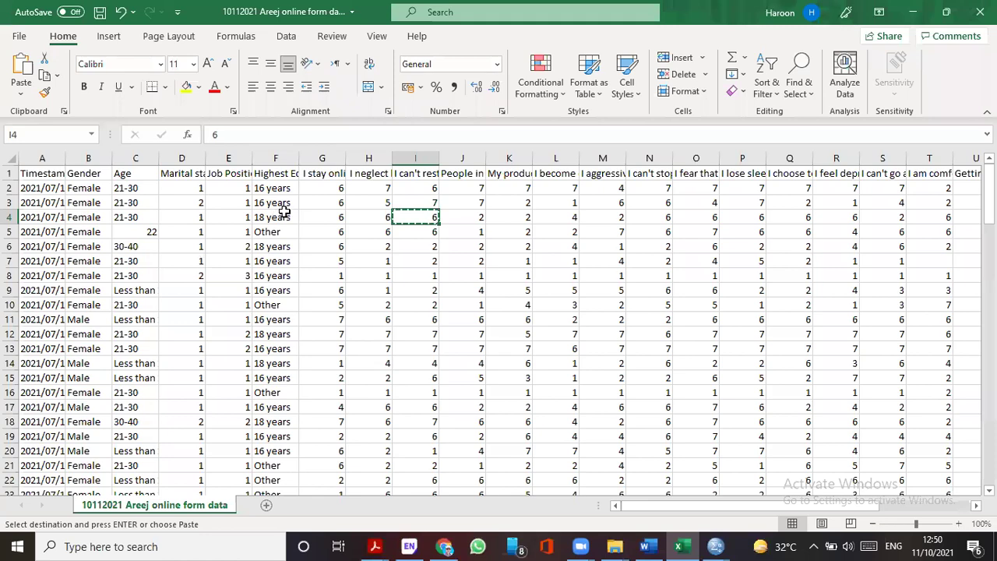
scroll(261, 228, "down", 6)
scroll(272, 273, "down", 8)
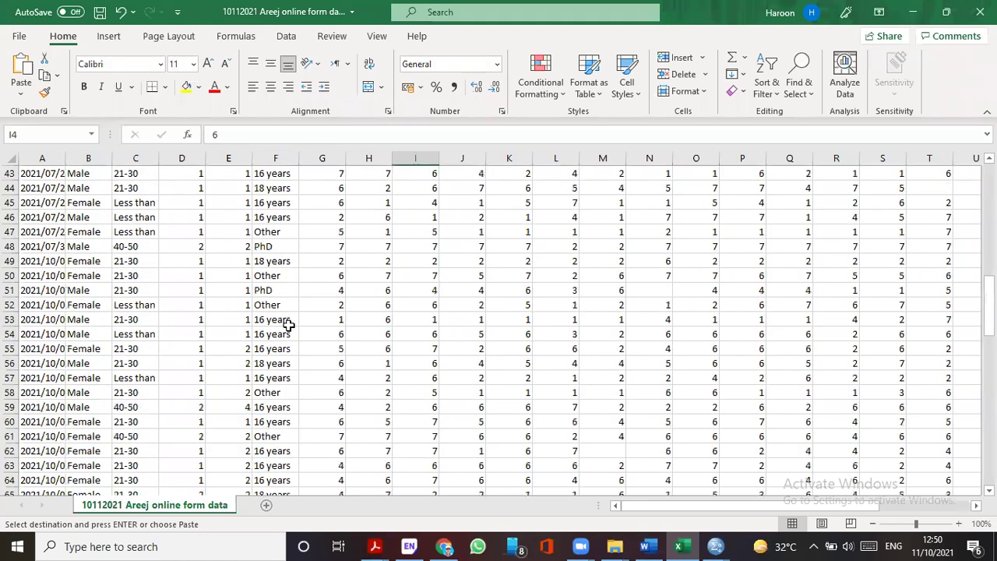
scroll(288, 326, "down", 8)
scroll(278, 389, "down", 7)
scroll(278, 439, "down", 10)
scroll(625, 314, "up", 9)
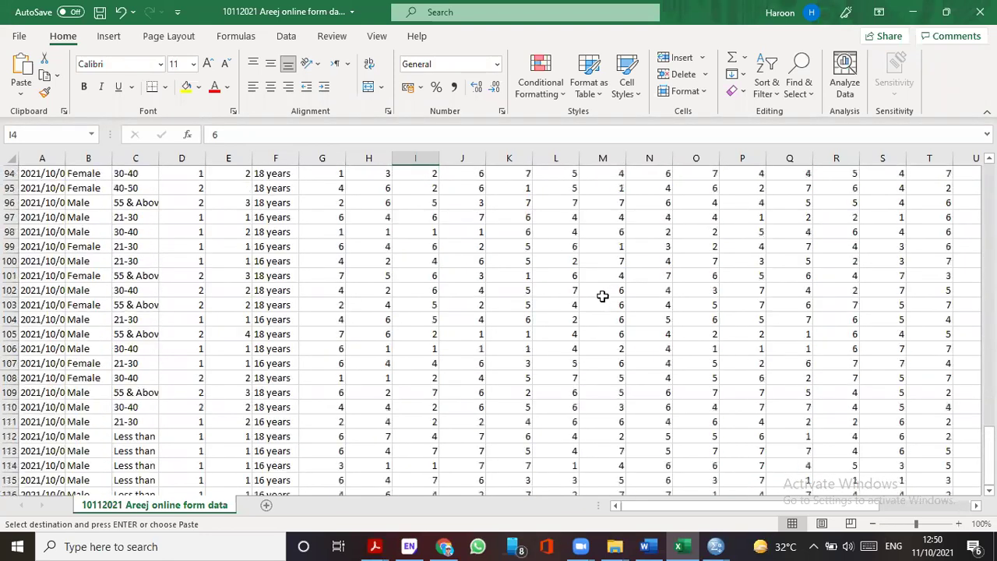
scroll(437, 273, "up", 7)
scroll(258, 239, "up", 6)
scroll(253, 242, "up", 12)
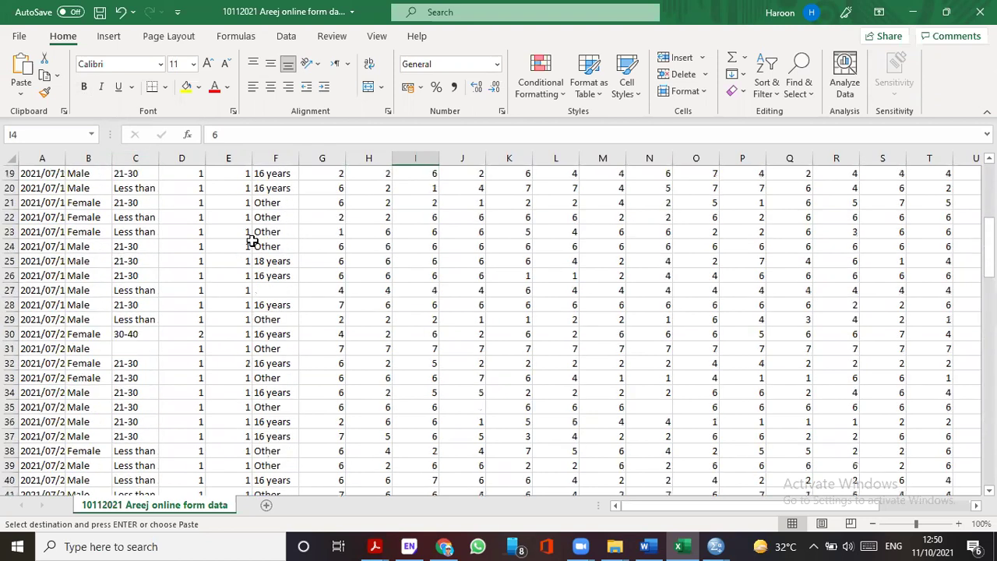
scroll(251, 240, "up", 6)
Step: Save the recoded online form data workbook, then close it from the File page
left_click(100, 12)
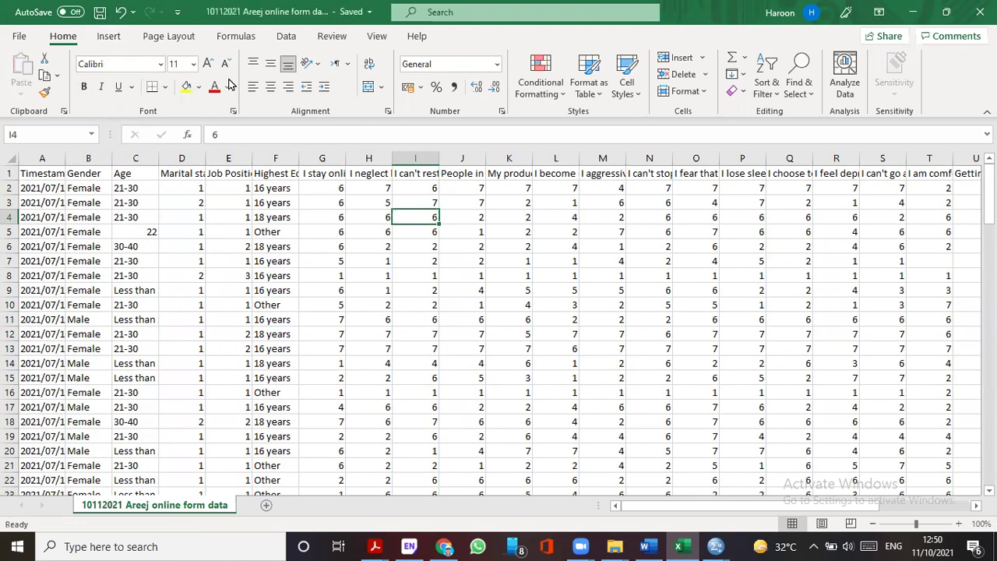
left_click(21, 37)
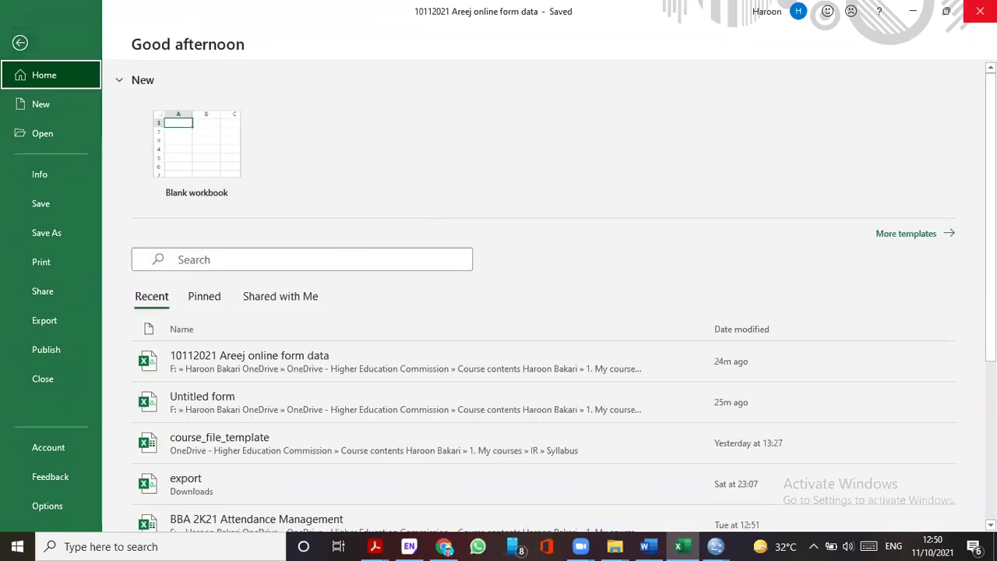
left_click(980, 11)
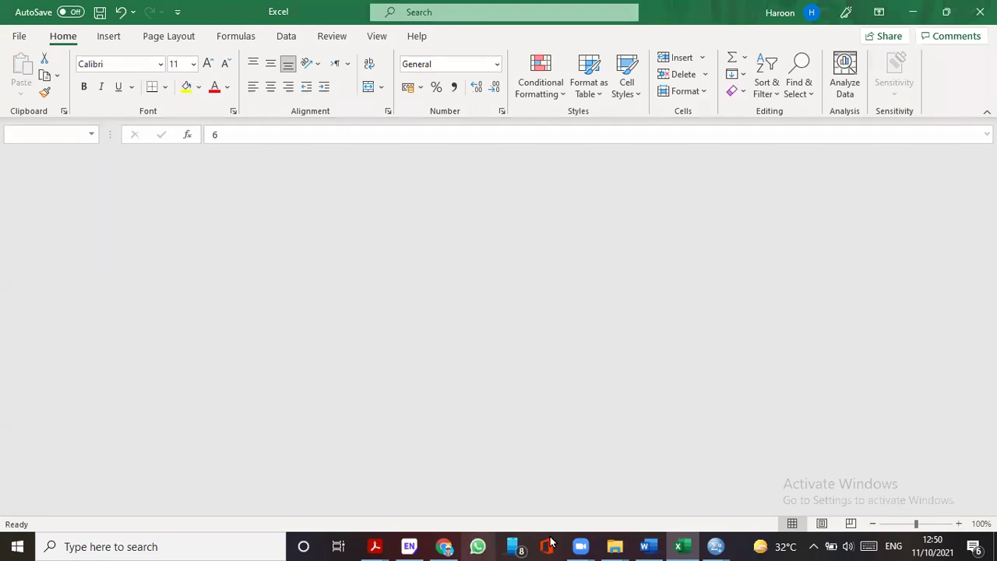